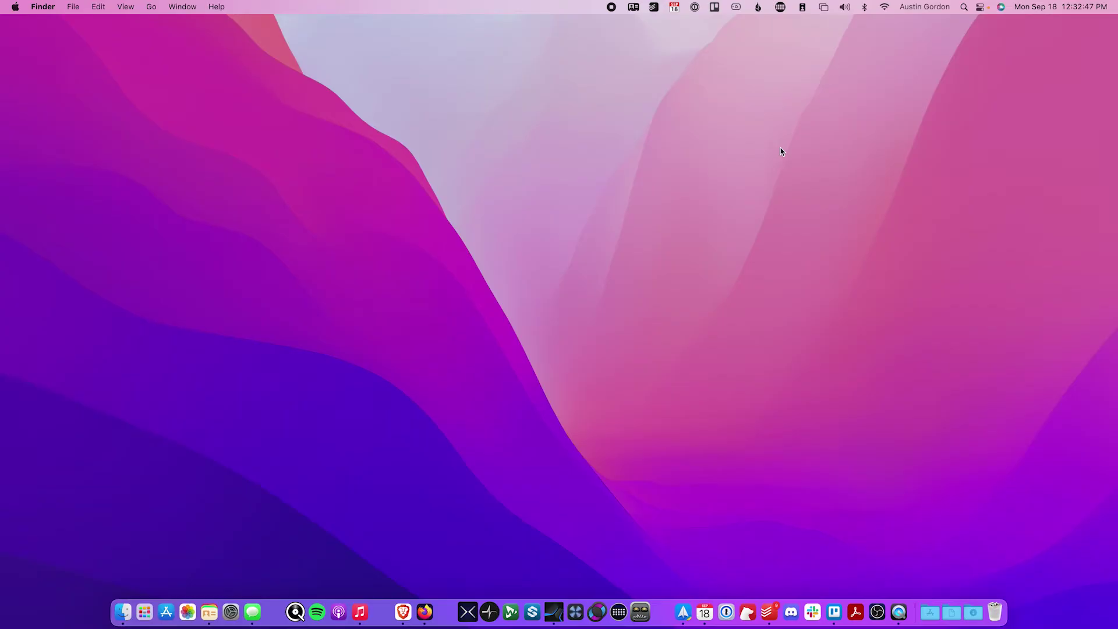
- Check the Wi-Fi networks, then load the router admin page 192.168.1.1 in Firefox
click(884, 7)
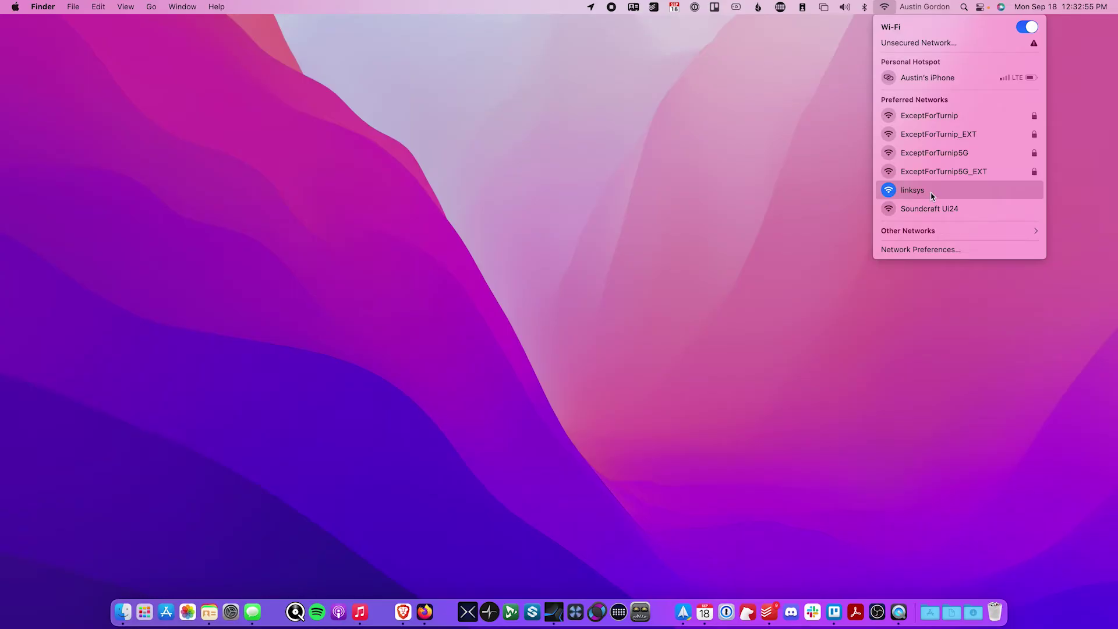
click(634, 249)
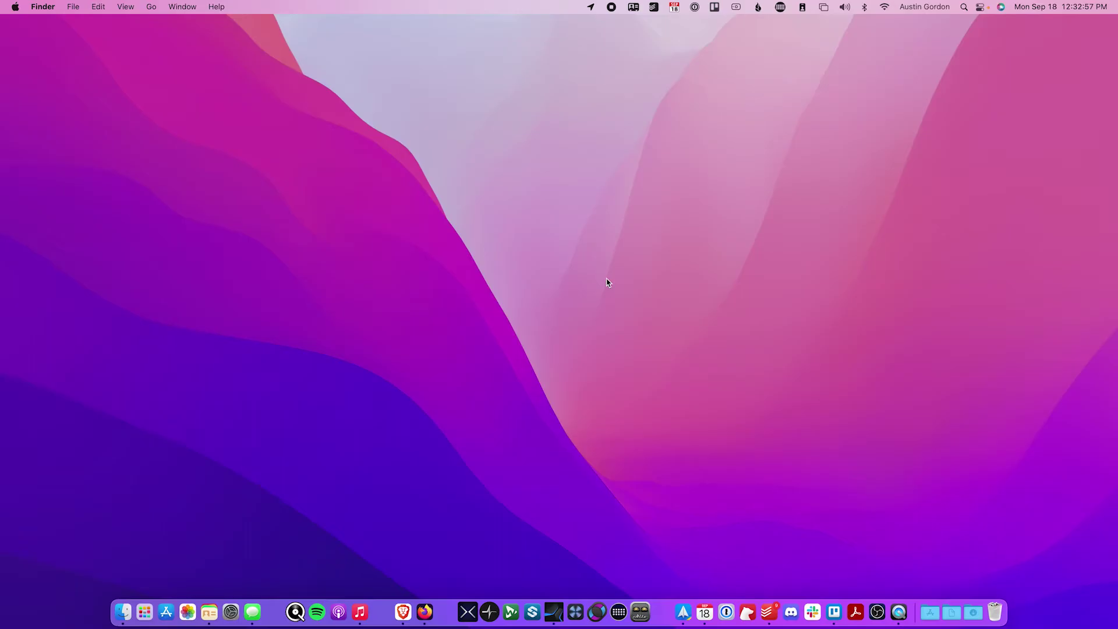
click(429, 617)
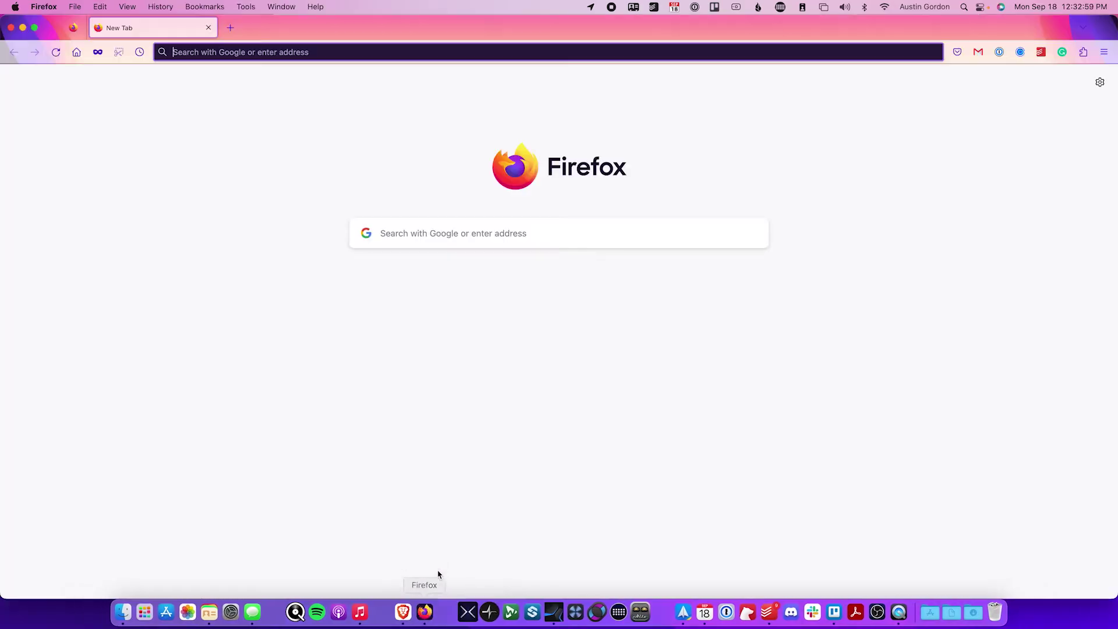
click(406, 52)
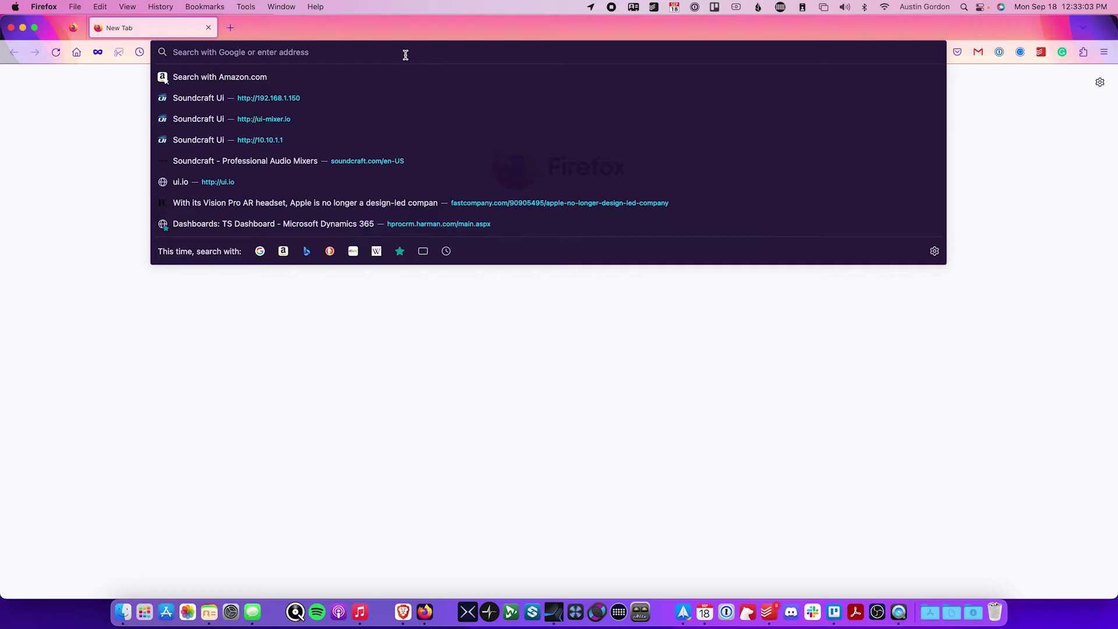
text(192.)
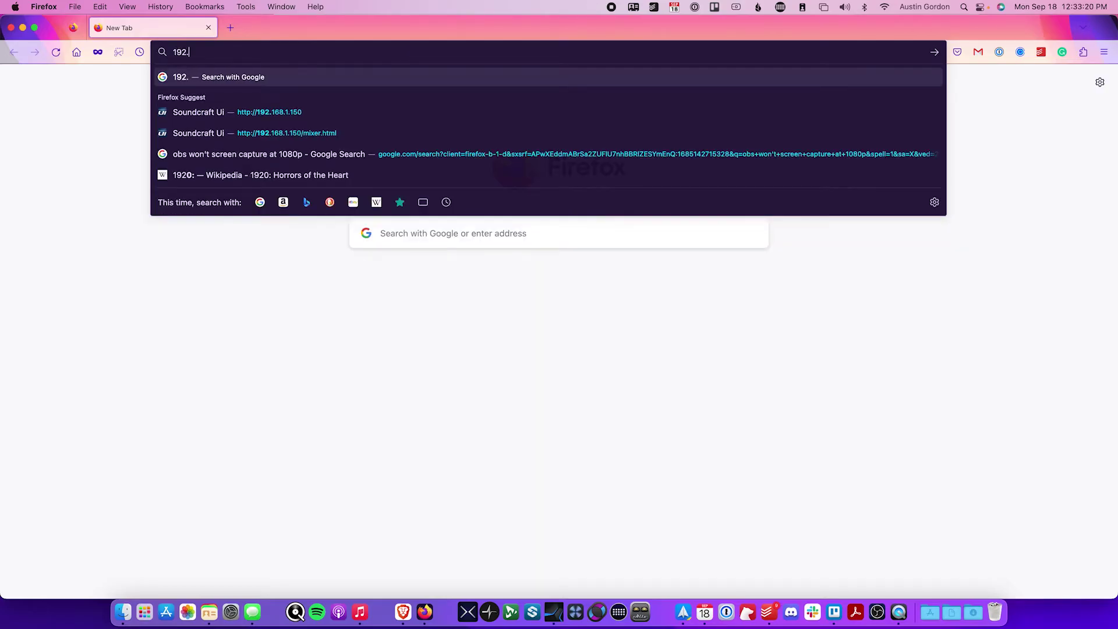
text(168.1.1)
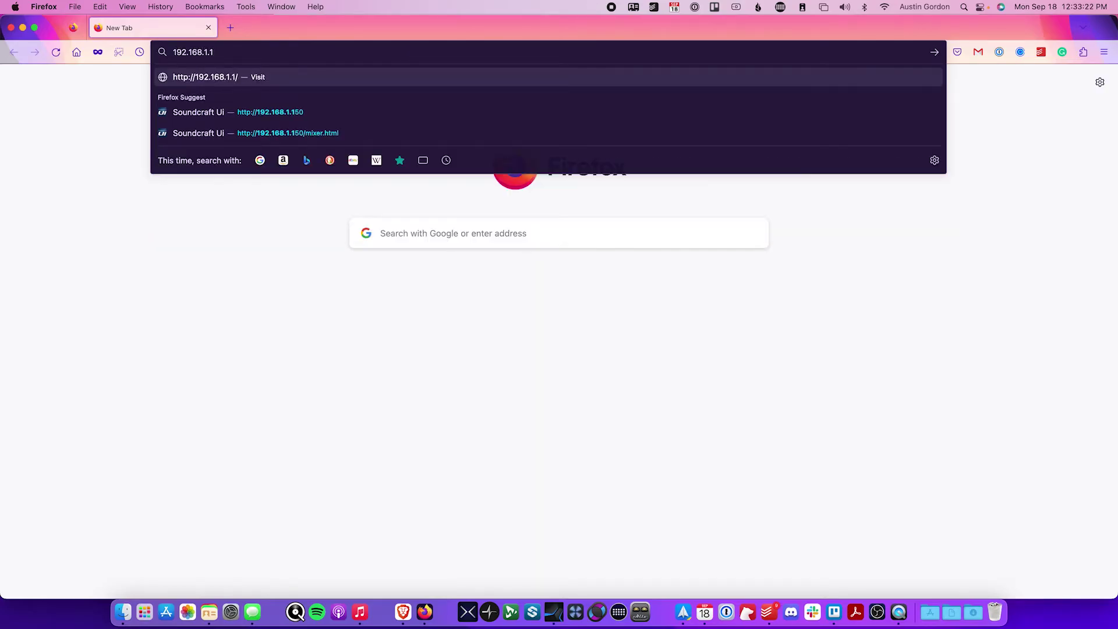
key(Return)
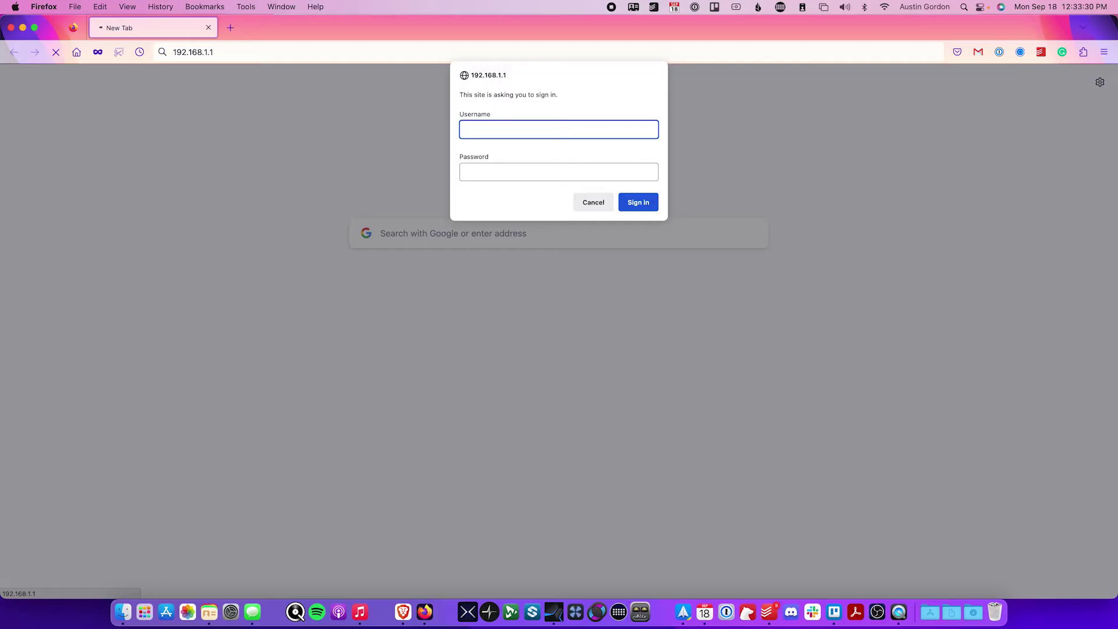
- Enter the router's admin username and password in the Linksys sign-in prompt
text(admin)
key(Tab)
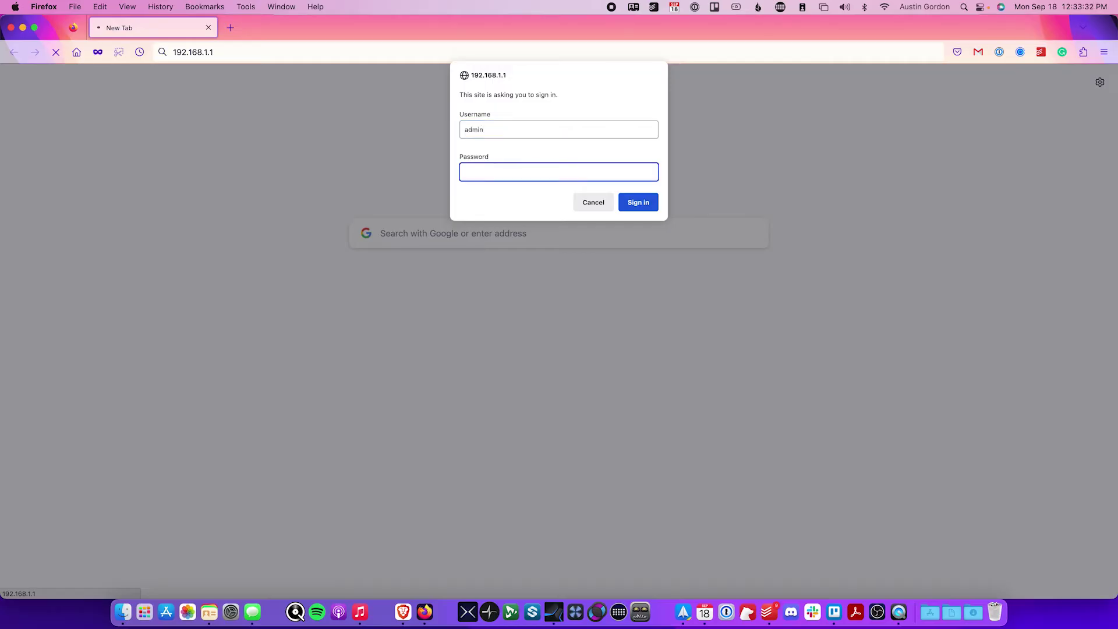
text(admin)
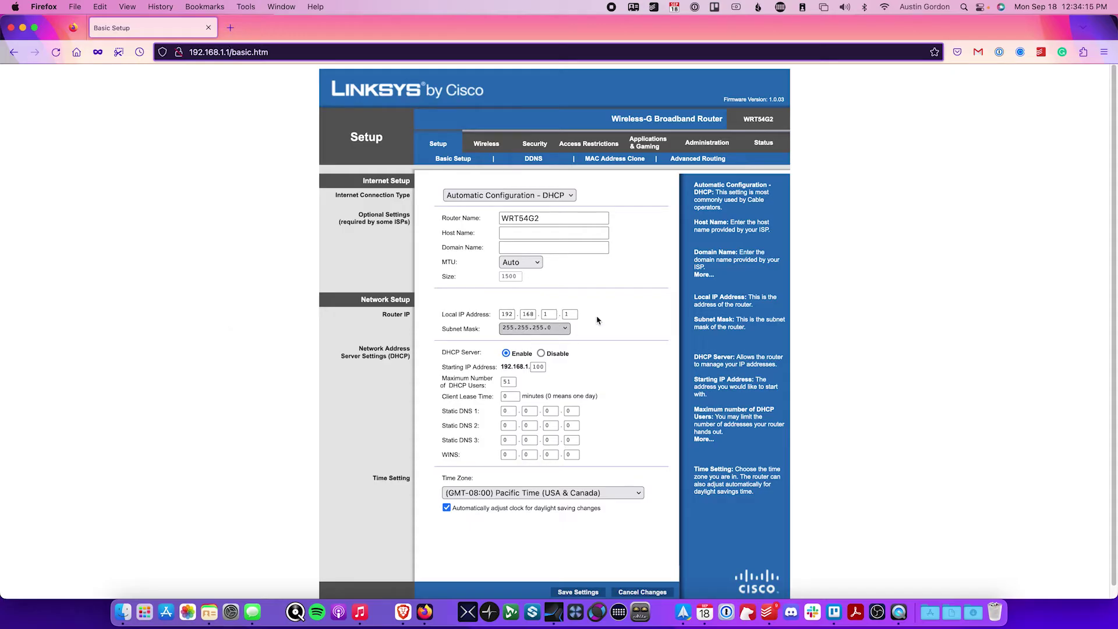
scroll(396, 326, down, 1)
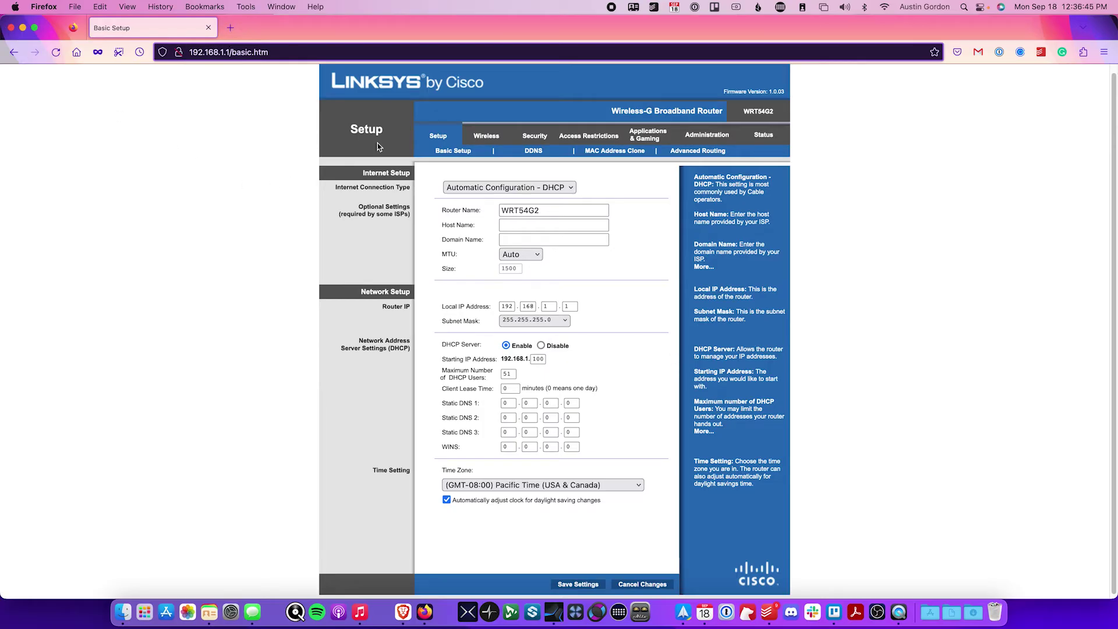
- Join the Soundcraft Ui24 Wi-Fi network from the menu-bar Wi-Fi list
click(884, 7)
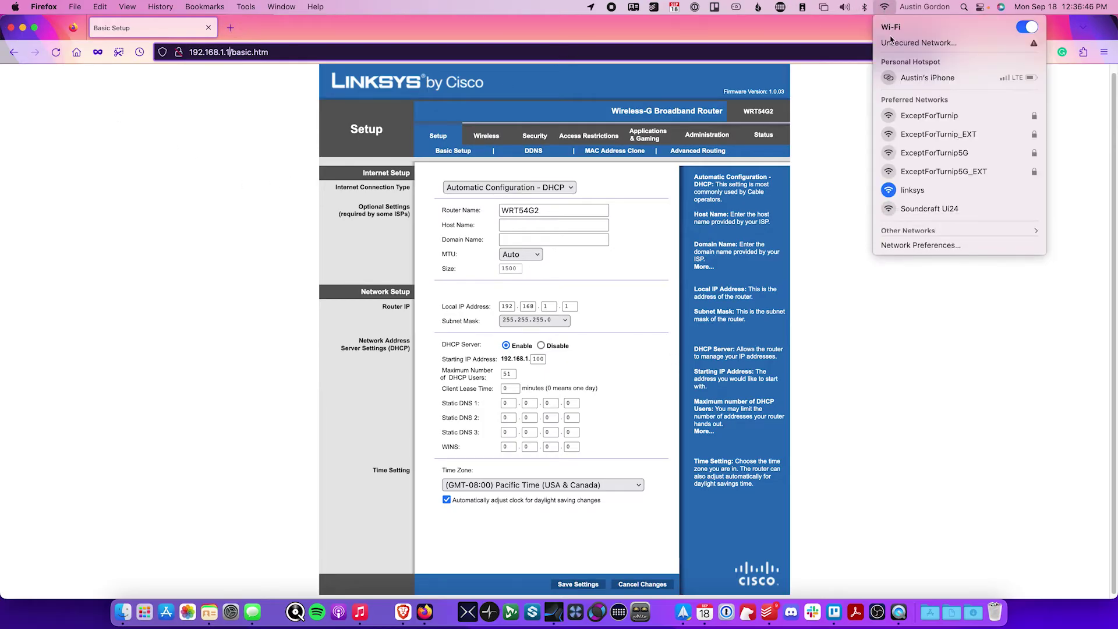
click(913, 211)
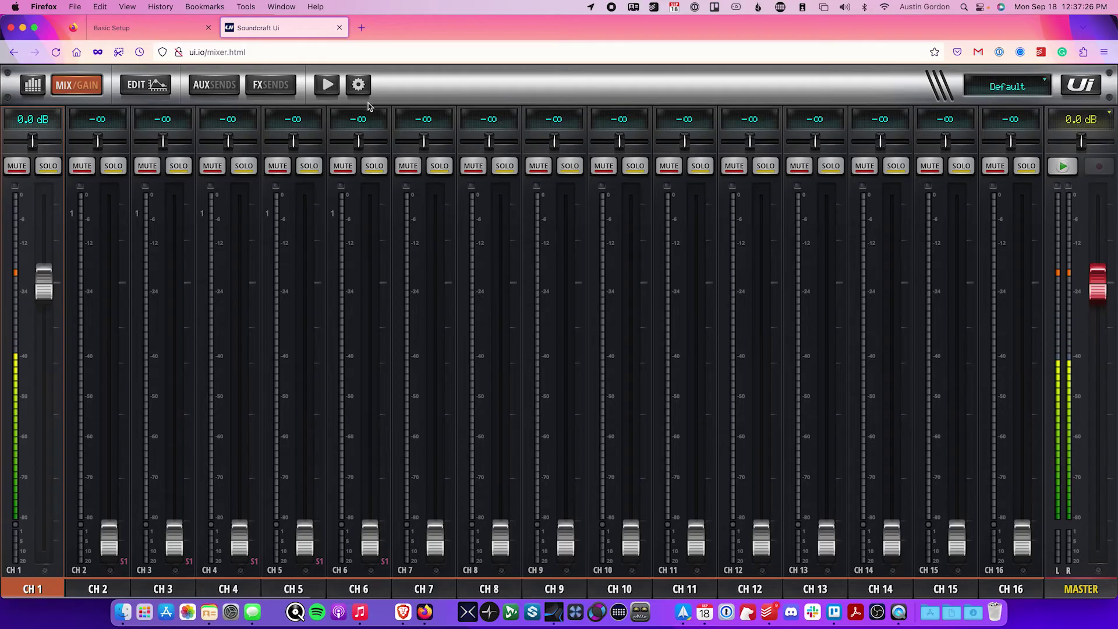
- Go to the mixer's network configuration and sign in with the administrator username and password
click(358, 85)
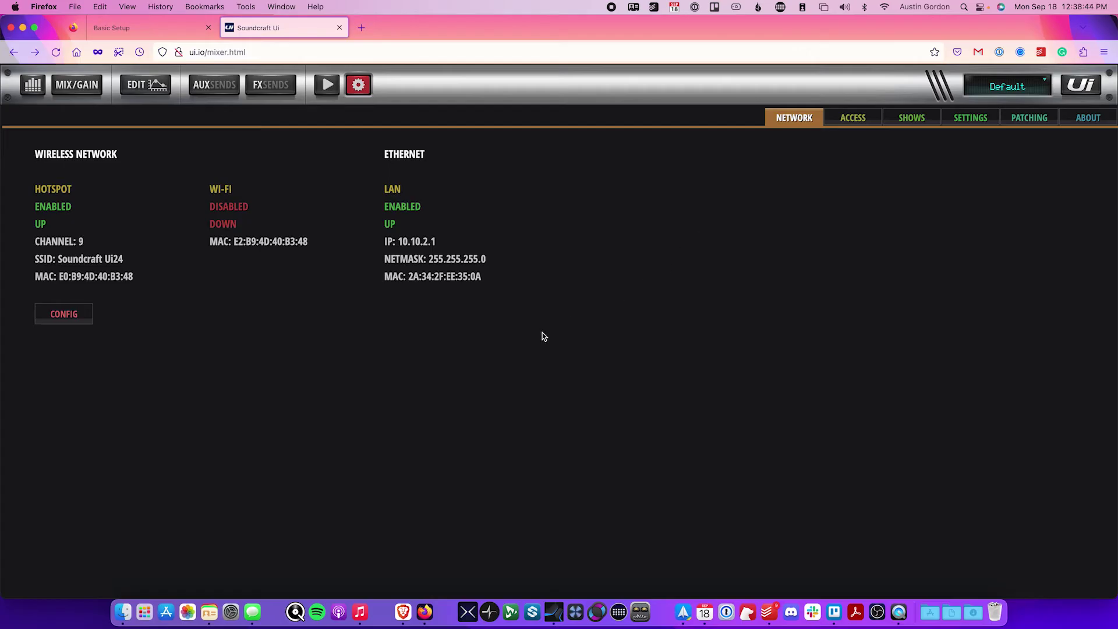
click(87, 315)
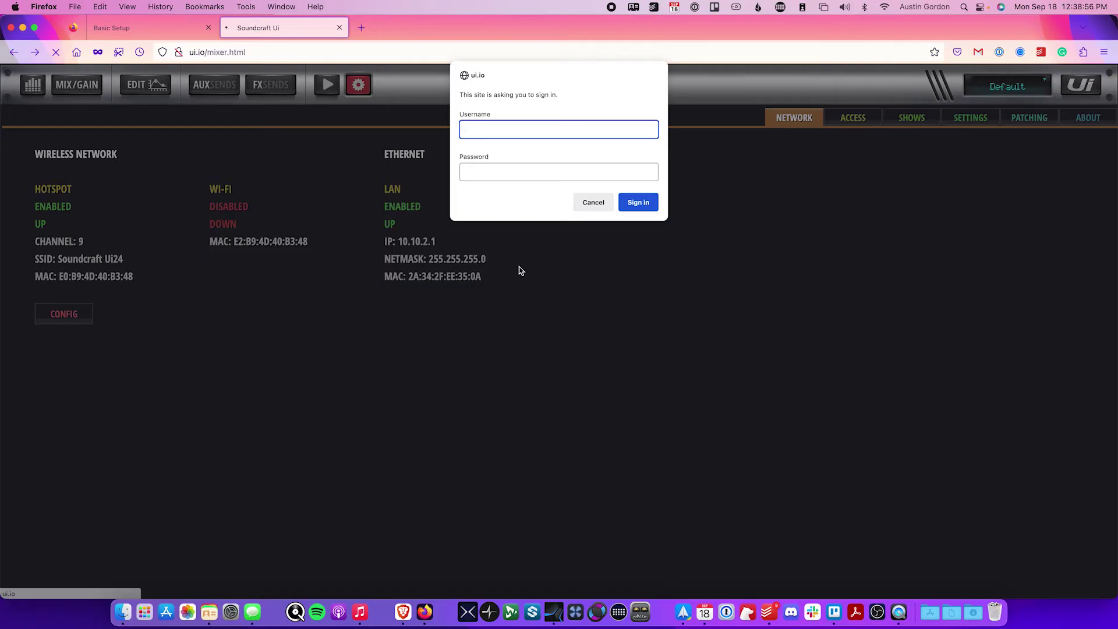
text(admin)
key(Tab)
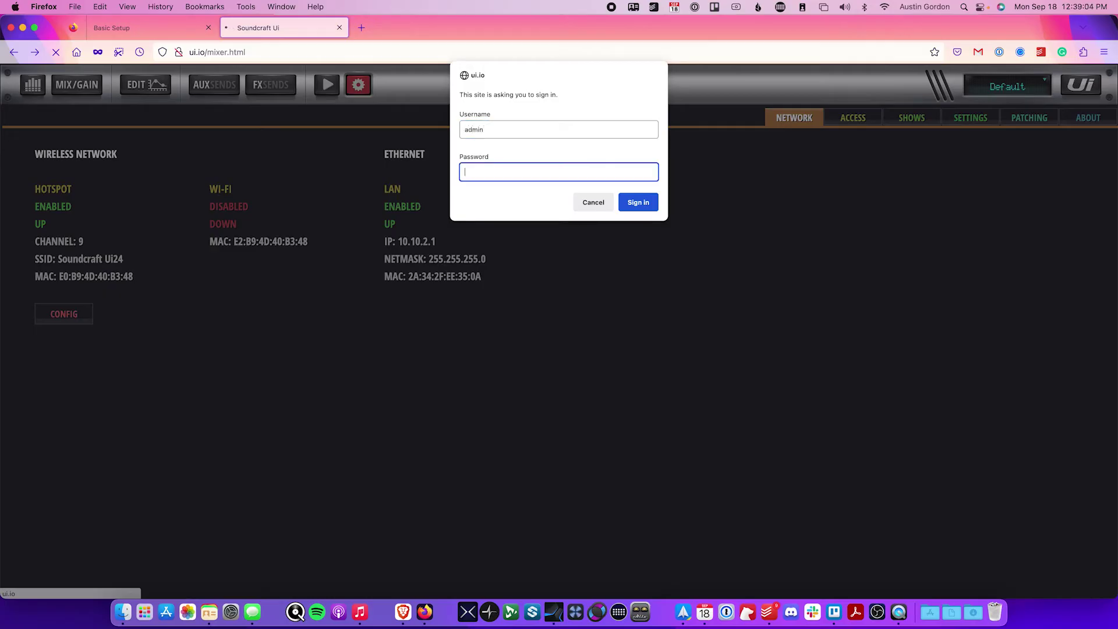
text(admin)
key(Return)
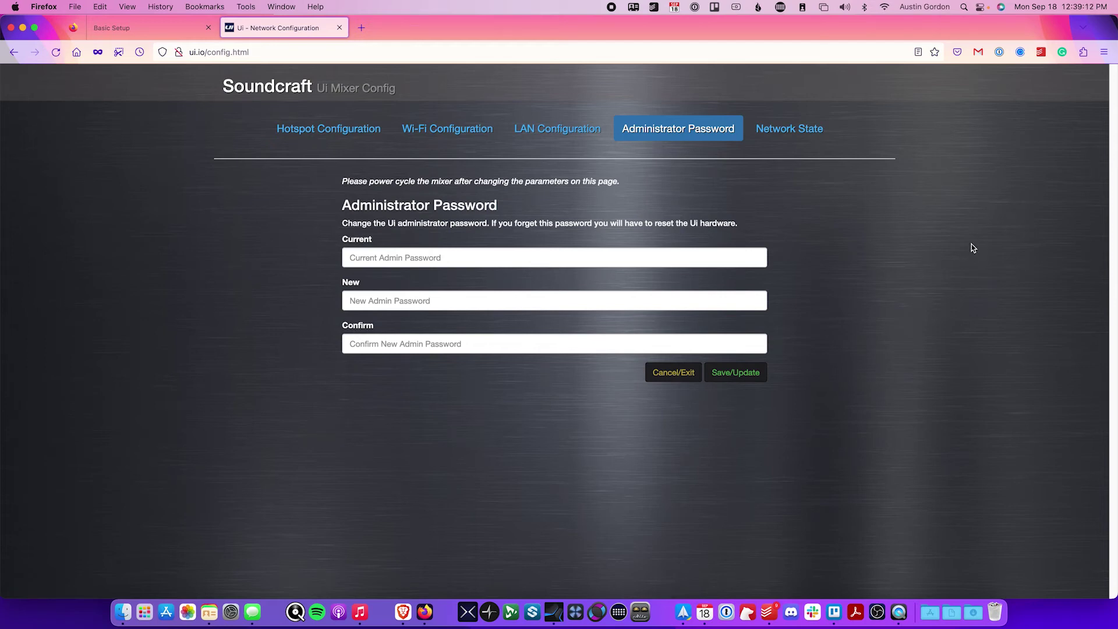
- On the LAN Configuration tab, replace the port's IP address with 192.168.1.200
click(533, 128)
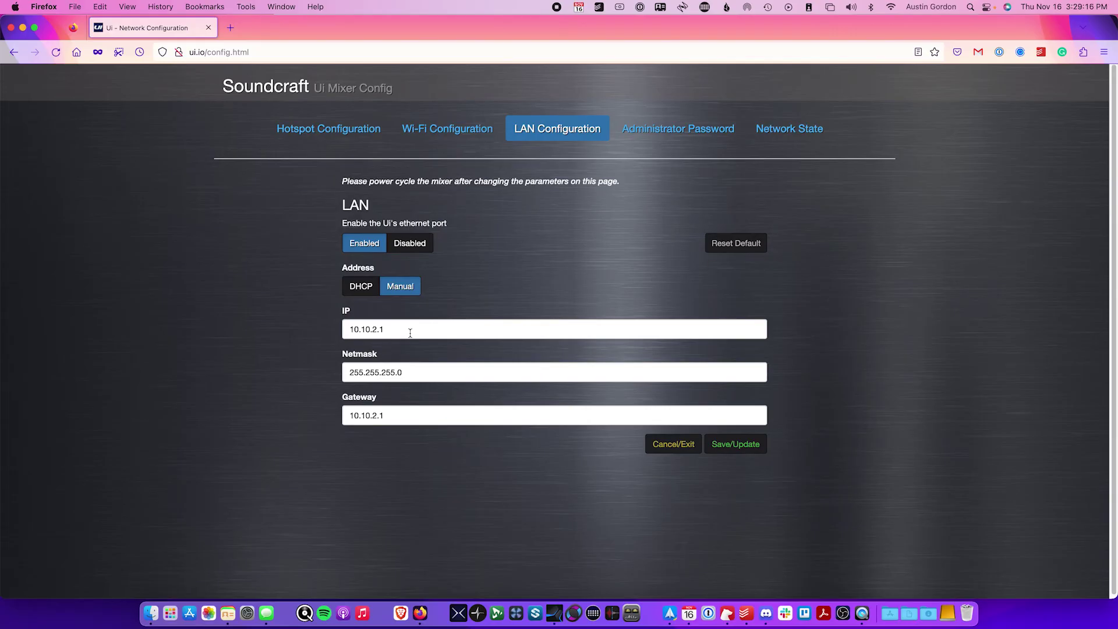
drag(409, 329, 324, 328)
text(192)
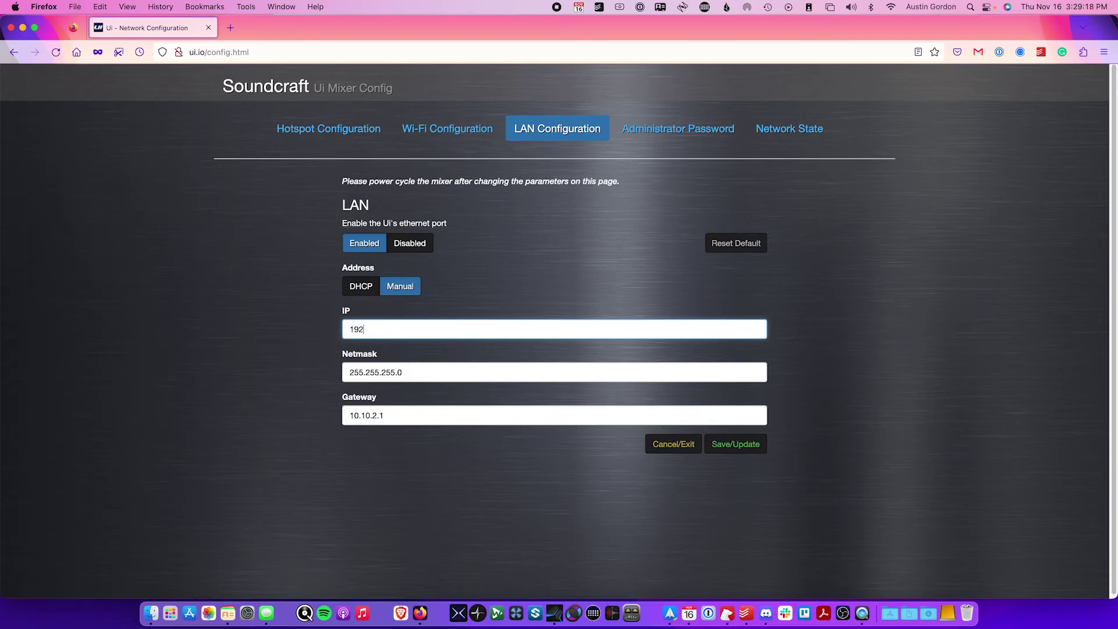
text(.168.1.200)
click(937, 344)
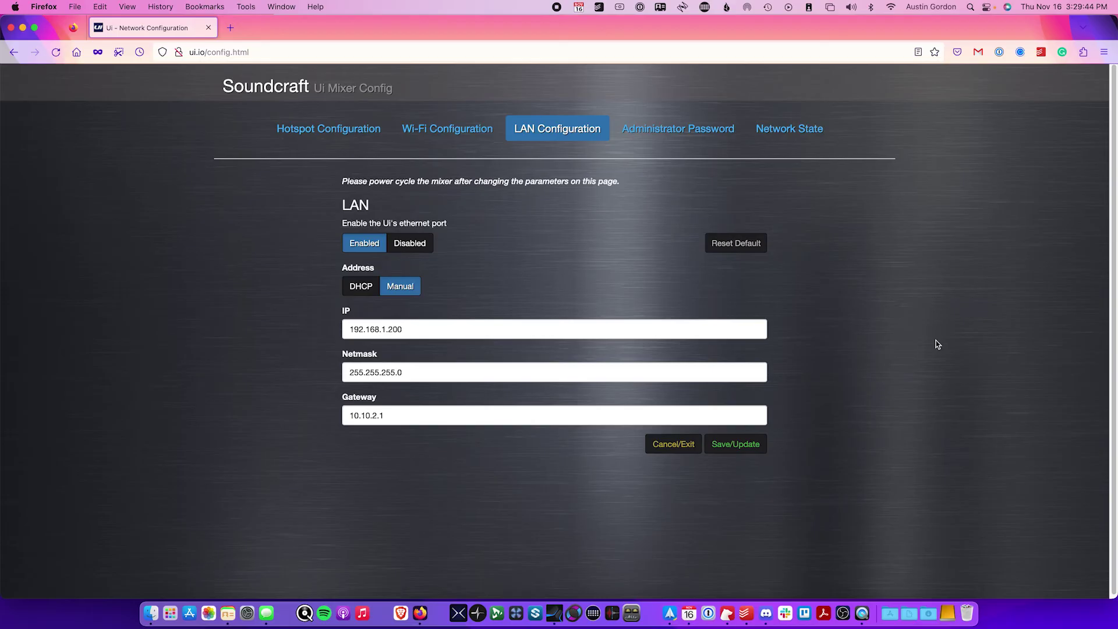
- Change the LAN gateway to 192.168.1.1 and save the updated settings to the mixer
drag(410, 416, 347, 415)
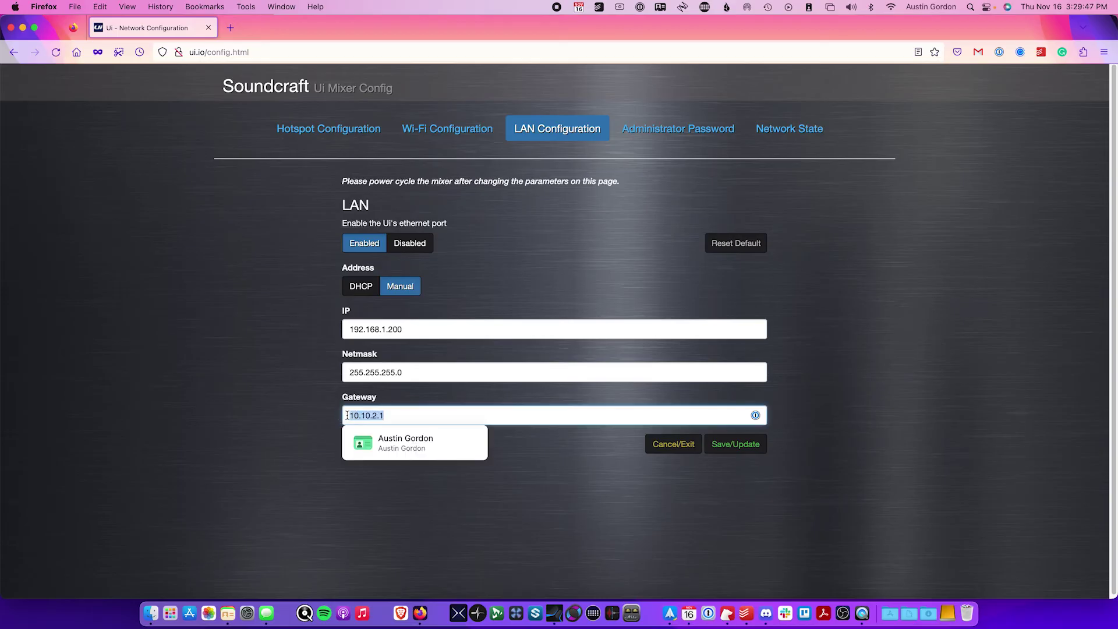
text(192.)
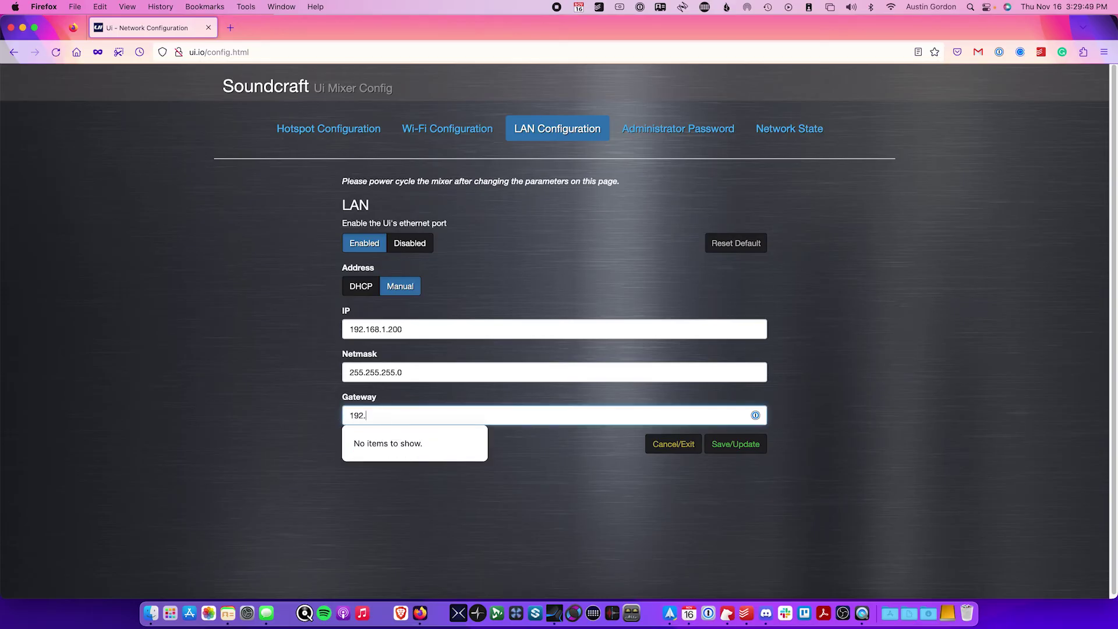
text(168.1.1)
click(949, 429)
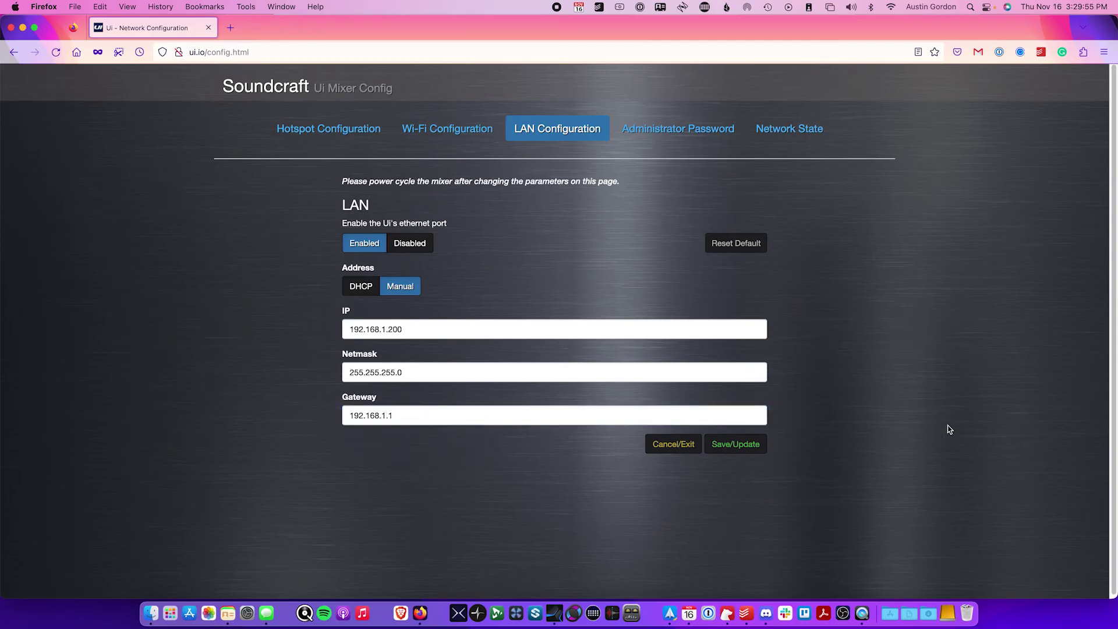
click(726, 451)
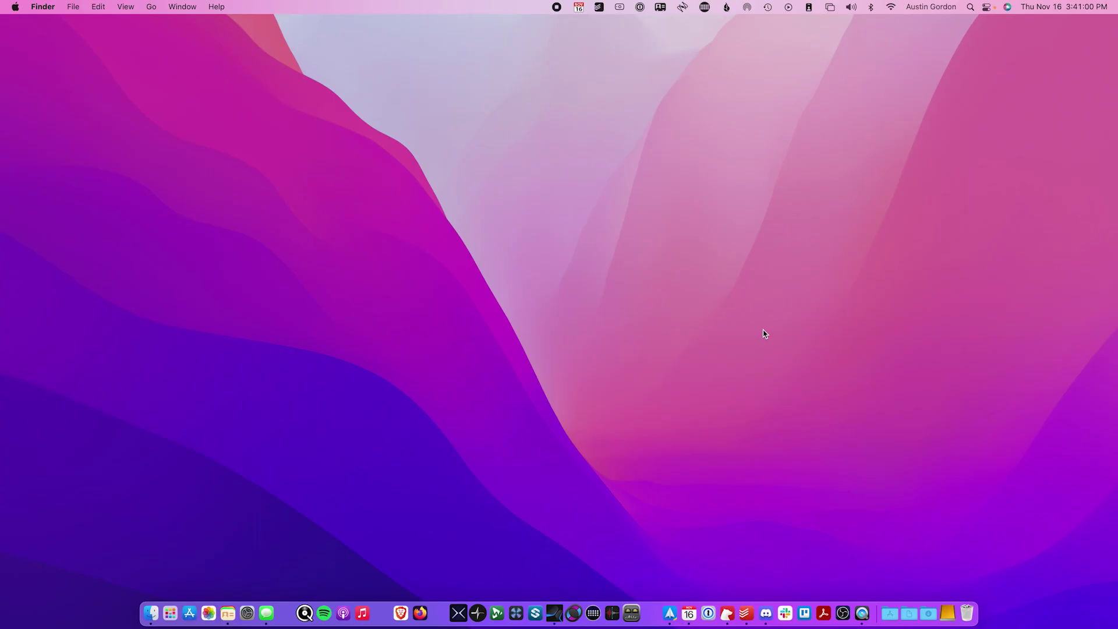
- Confirm the Mac is on the linksys Wi-Fi, then bring Firefox back to the front
click(891, 7)
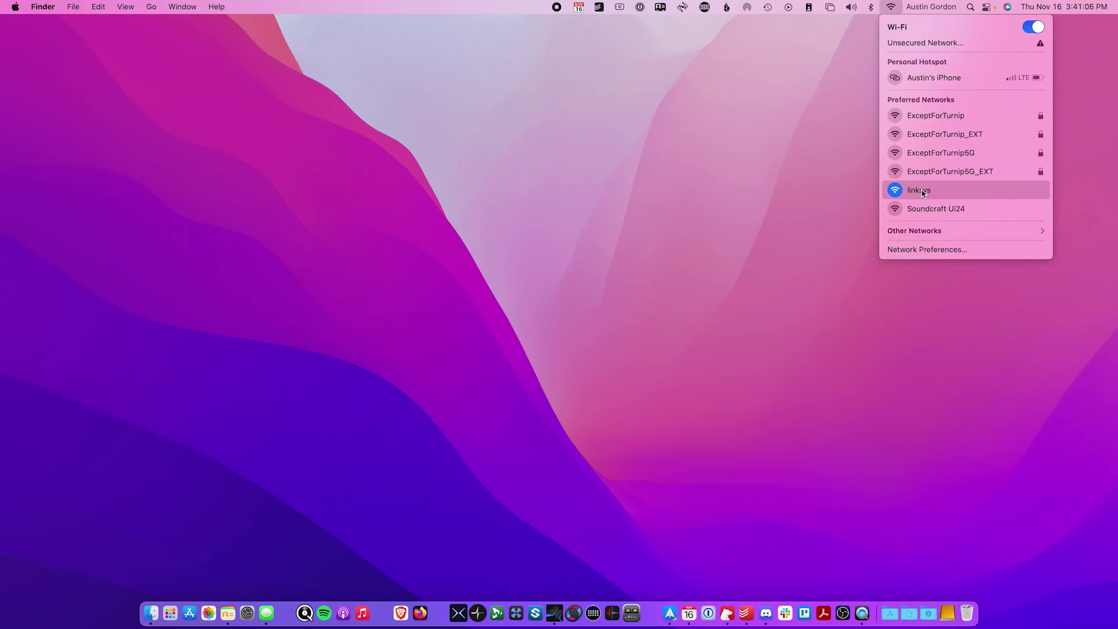
click(662, 345)
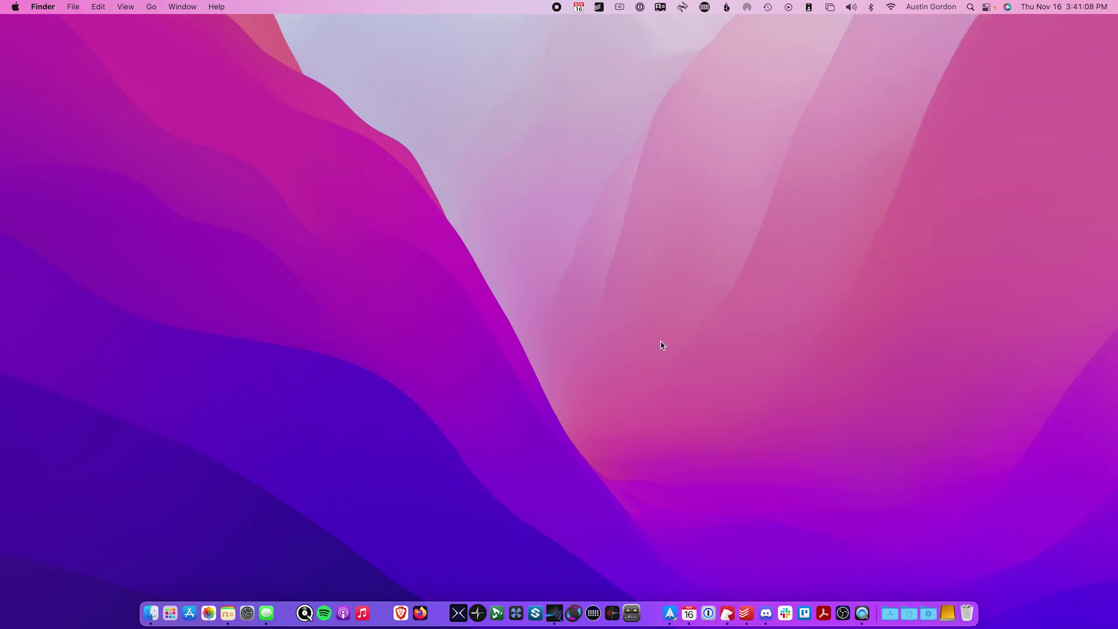
click(419, 612)
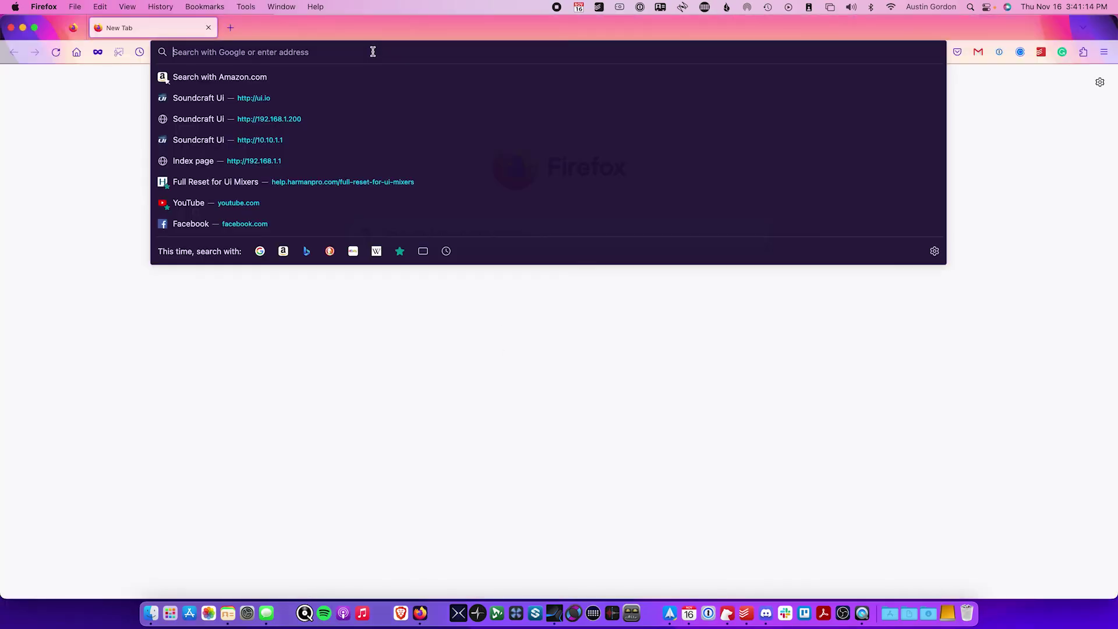
- Load the mixer at 192.168.1.200 and choose its tablet layout
text(192.1)
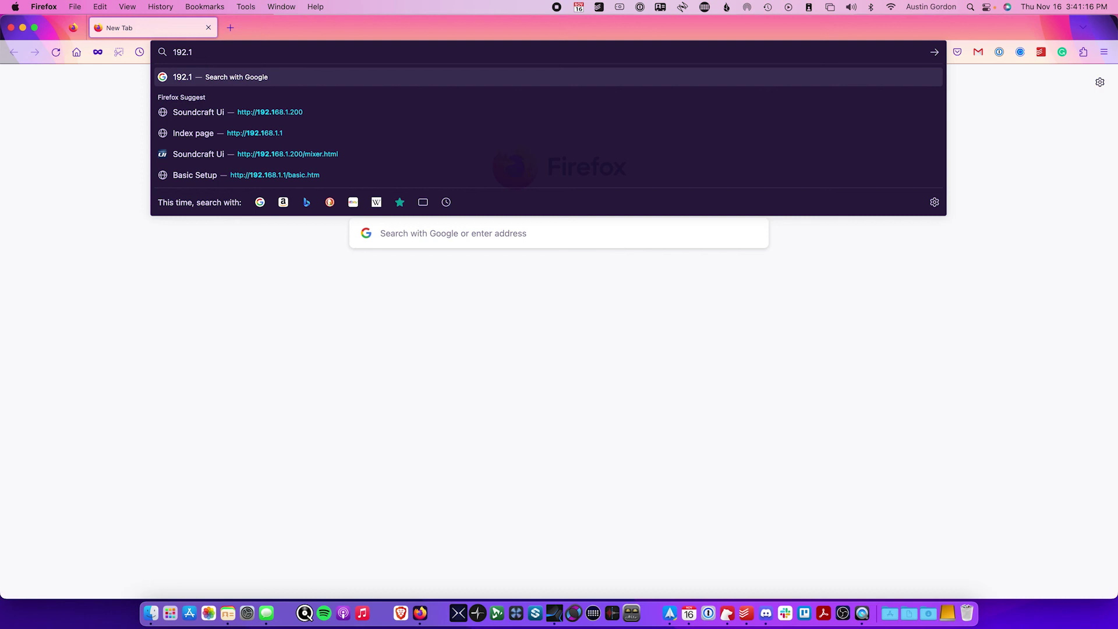
text(68.1.200)
key(Return)
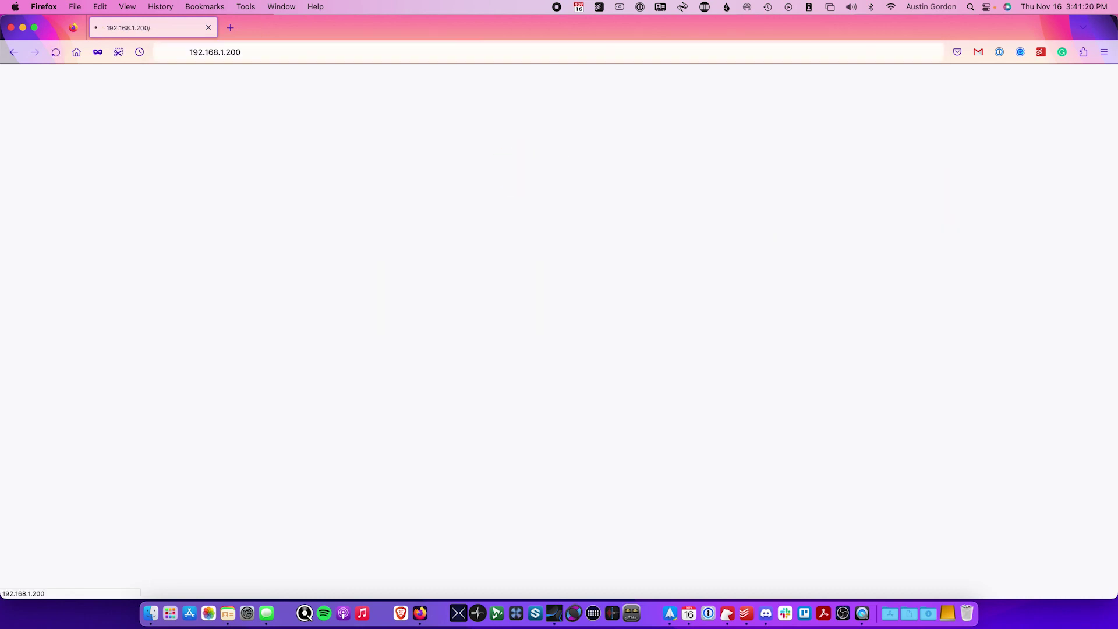
click(643, 362)
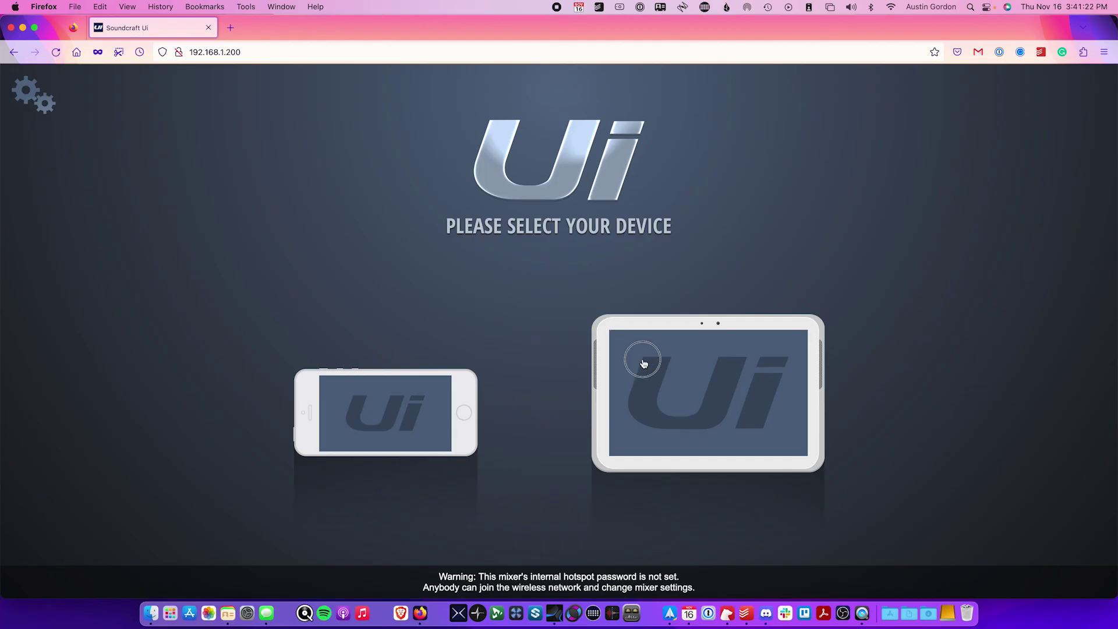